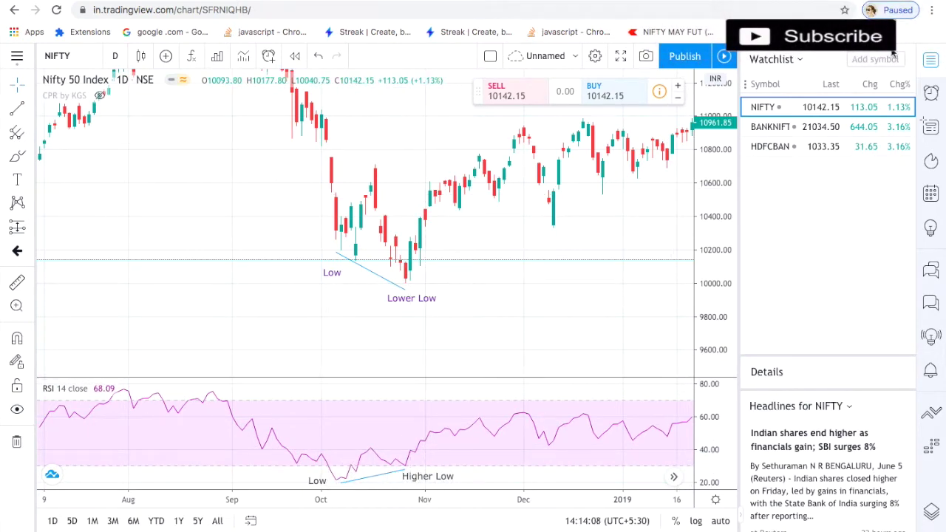
Hide the watchlist panel so the NIFTY divergence chart fills the width
left_click(929, 62)
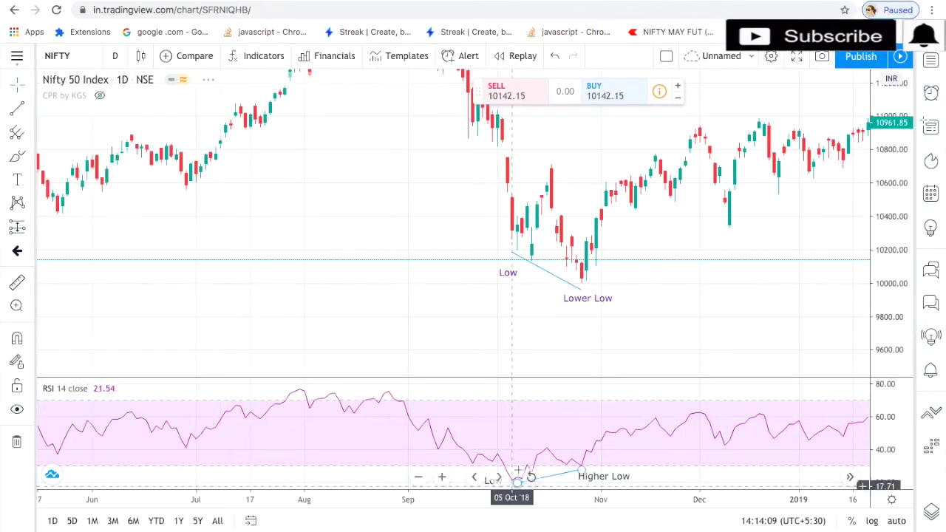
Make the RSI pane taller and pan the NIFTY chart forward through 2019
left_click_drag(496, 348, 496, 344)
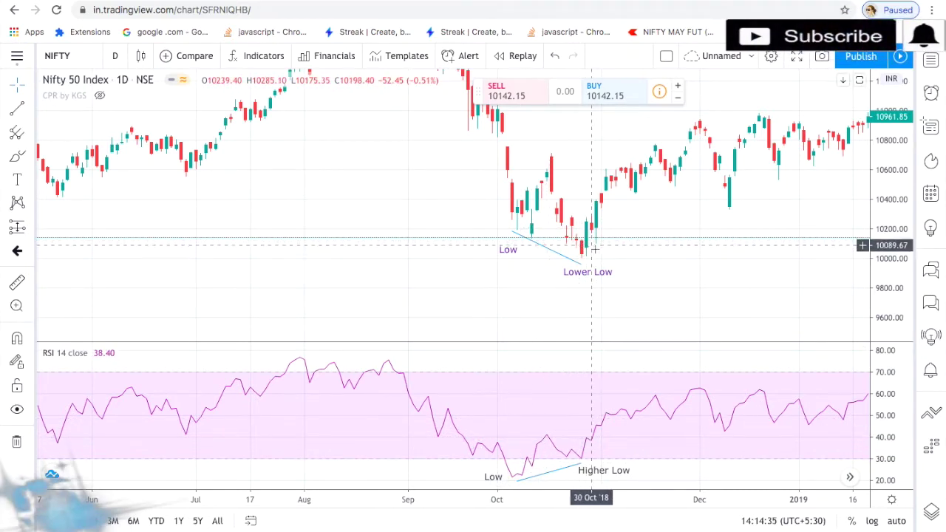
left_click_drag(606, 253, 348, 254)
left_click_drag(609, 228, 310, 238)
mouse_move(640, 247)
left_mouse_down()
mouse_move(570, 256)
mouse_move(528, 314)
left_mouse_up()
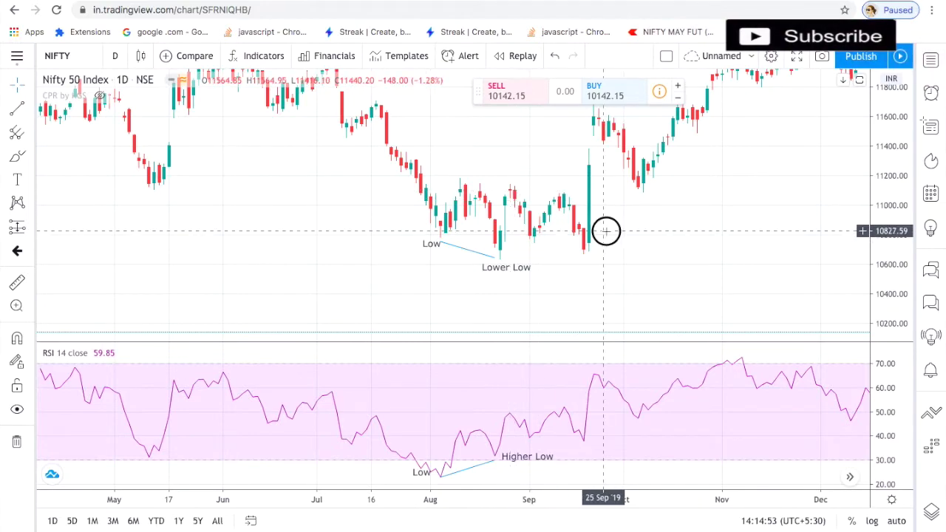
Pan NIFTY on to March 2020, then switch the chart to BANKNIFTY
left_click_drag(607, 228, 392, 245)
left_click_drag(657, 195, 433, 355)
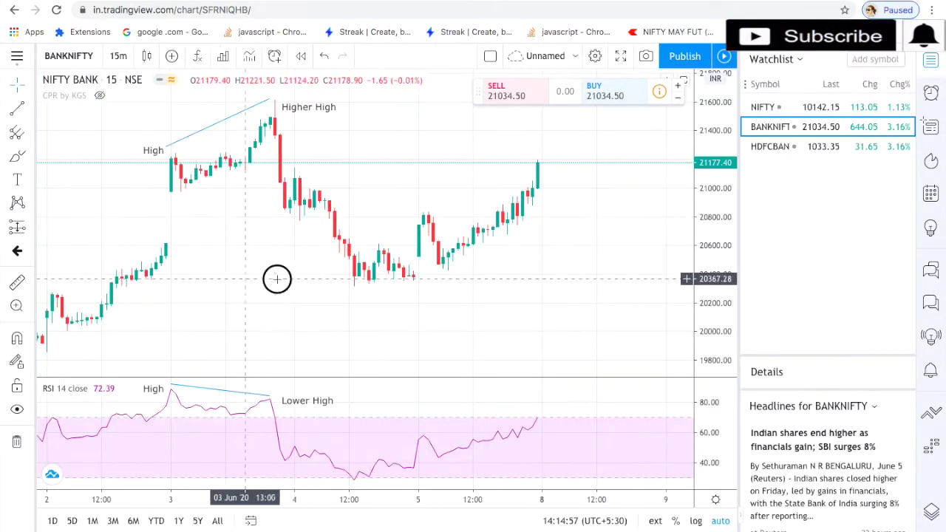
left_click_drag(274, 277, 270, 200)
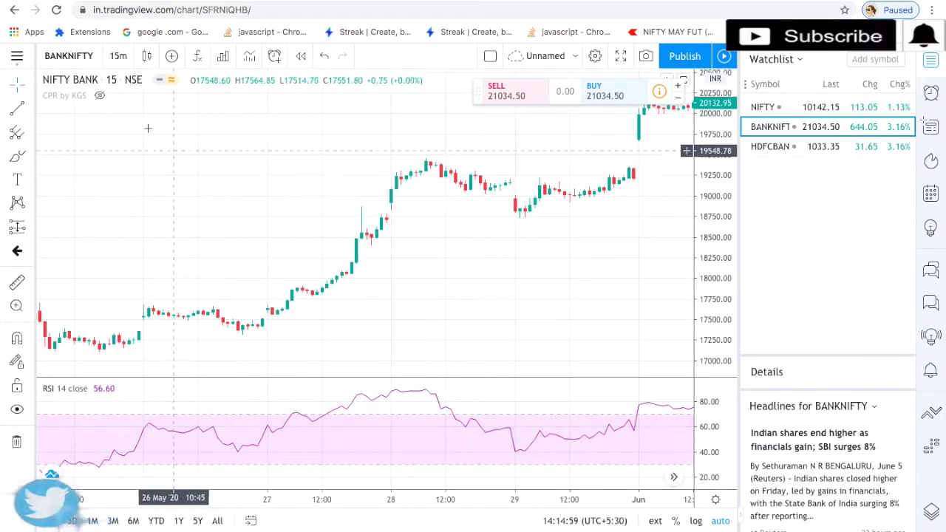
Put BANKNIFTY on 1-day candles, dismiss the layout-changed notice, and pan into 2020
left_click(118, 55)
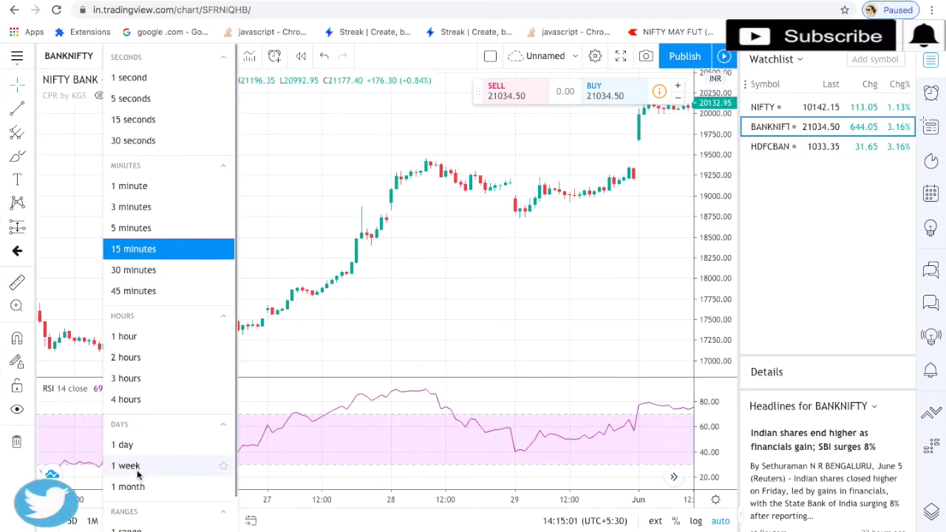
left_click(139, 446)
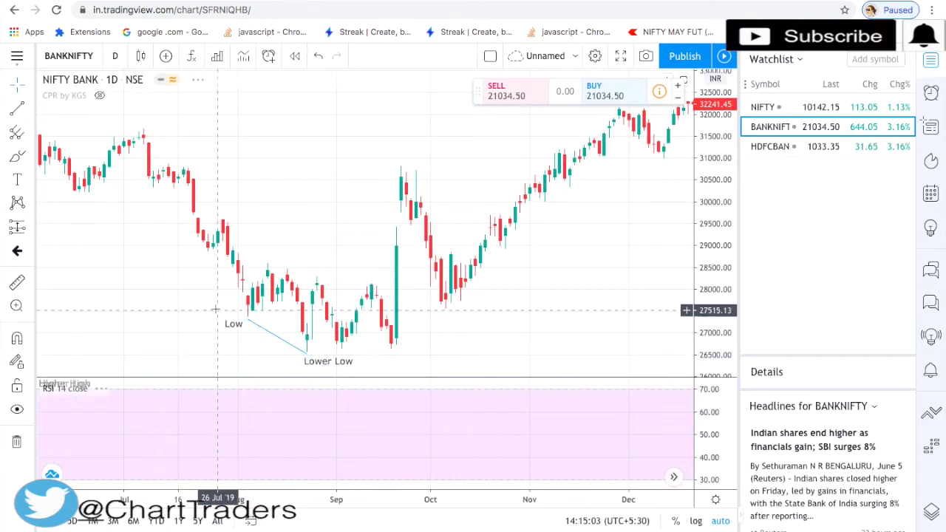
left_click(468, 228)
left_click_drag(468, 229, 508, 194)
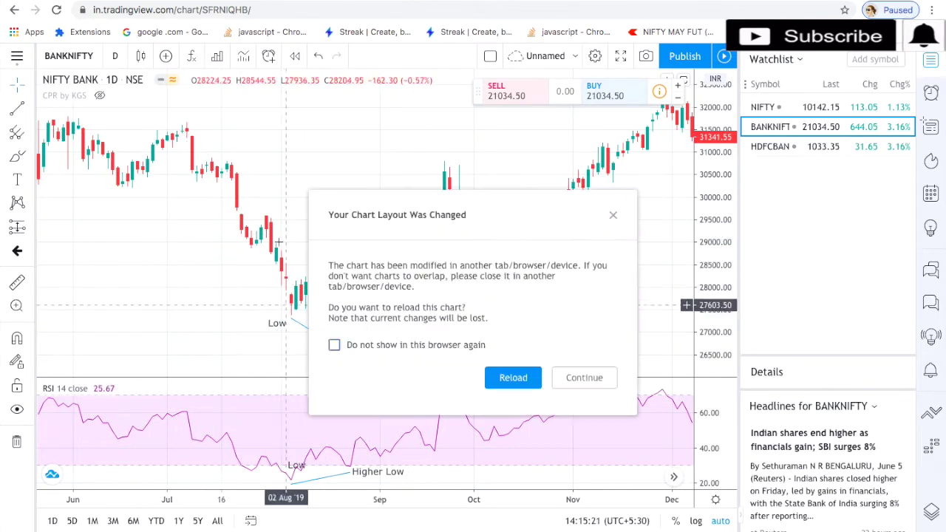
left_click(610, 215)
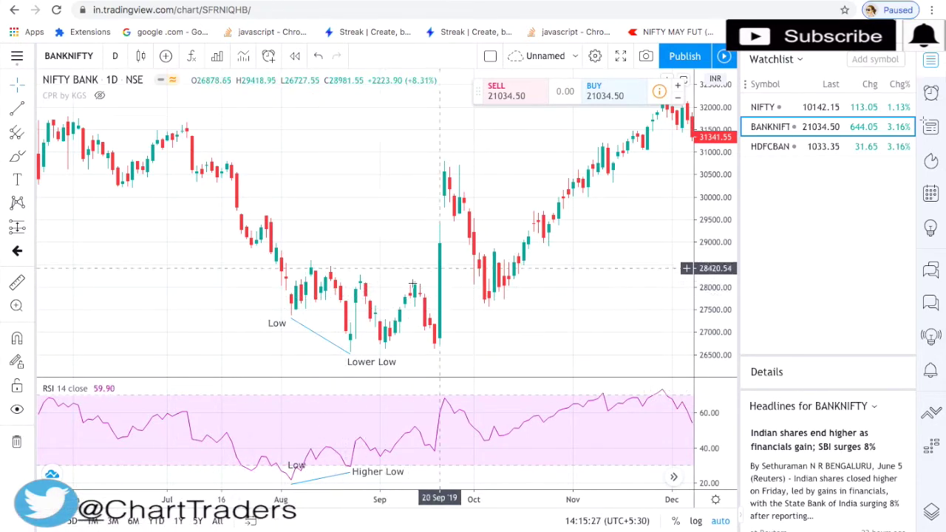
left_click_drag(545, 246, 4, 284)
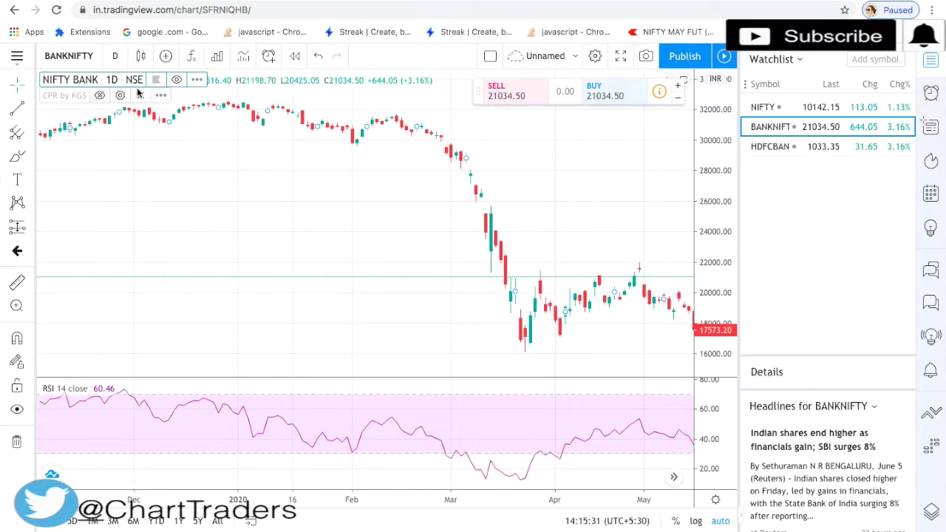
Switch the BANKNIFTY chart to 15-minute candles
scroll(296, 222, "right", 5)
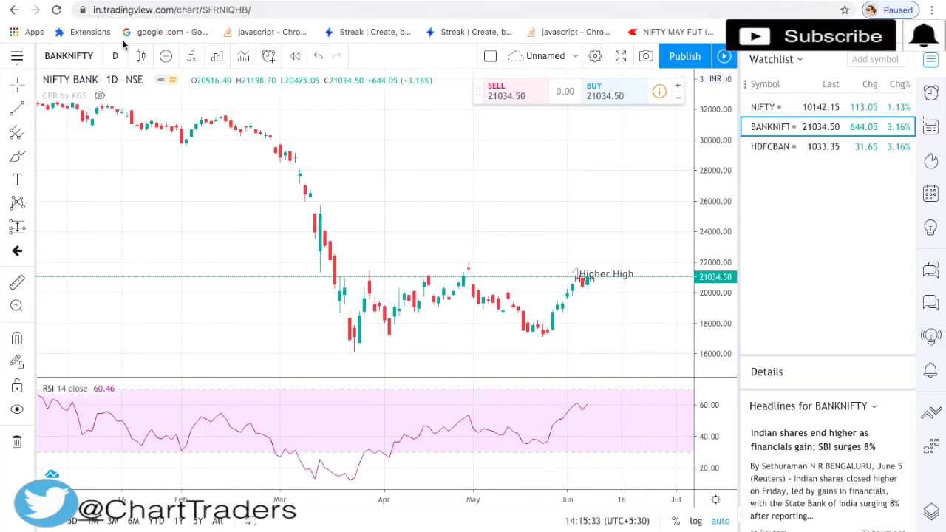
left_click(120, 56)
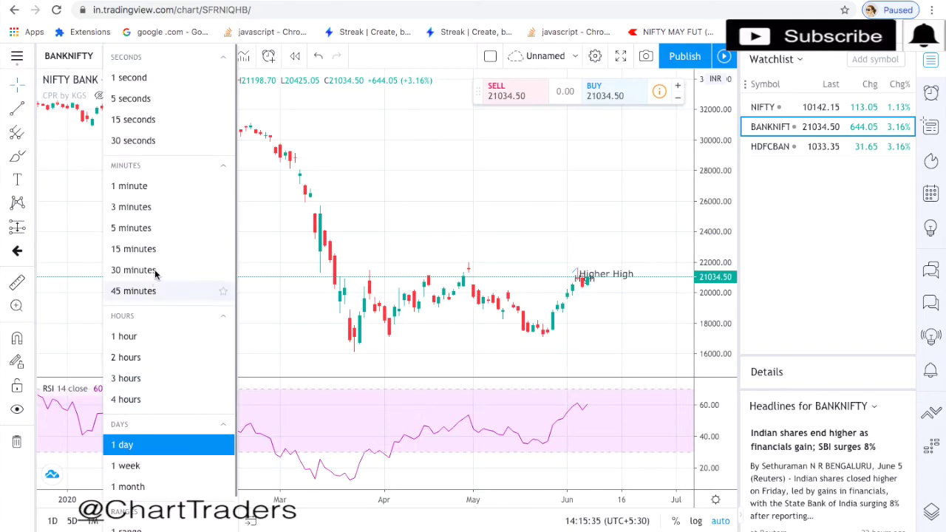
left_click(145, 249)
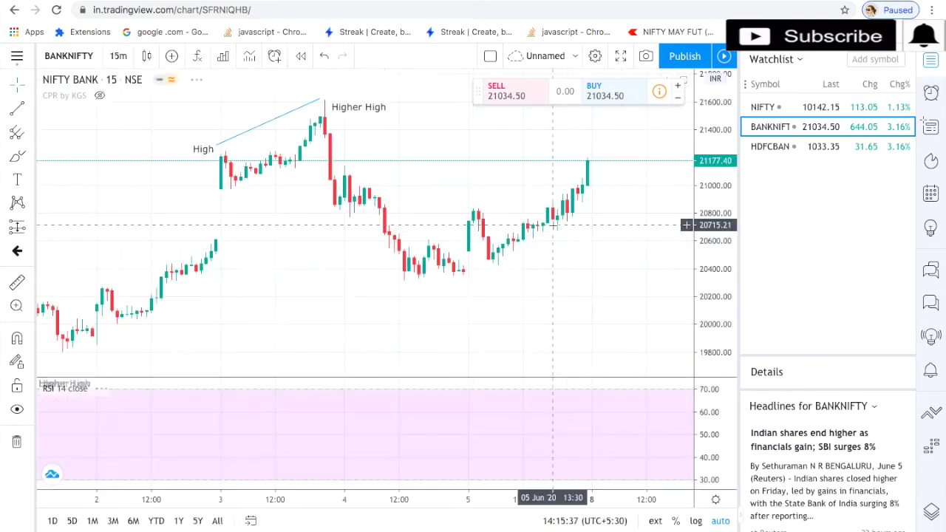
Pan to the early-June bars showing the High–Higher High and RSI High–Lower High lines
left_click_drag(415, 226, 500, 226)
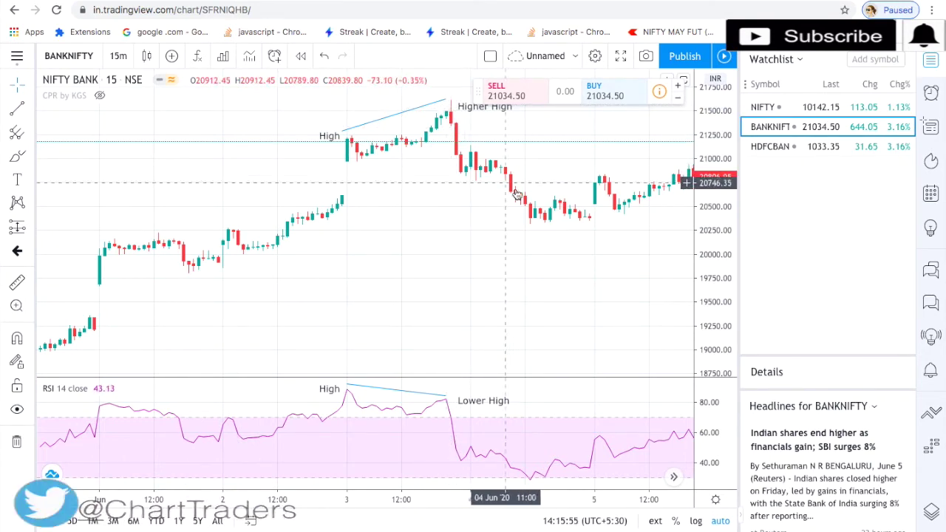
left_click_drag(237, 236, 215, 279)
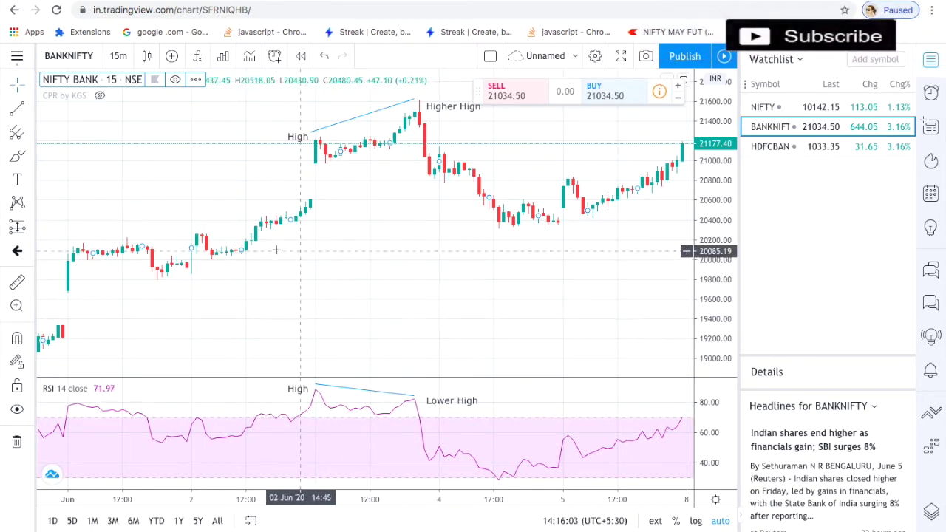
left_click_drag(316, 265, 371, 265)
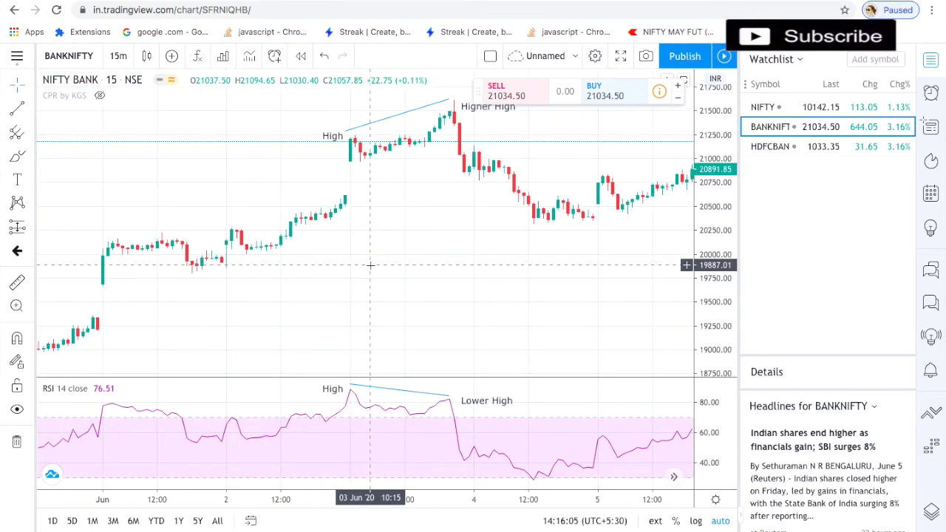
left_click_drag(179, 258, 510, 228)
mouse_move(244, 302)
left_mouse_down()
mouse_move(429, 302)
mouse_move(69, 291)
left_mouse_up()
left_click_drag(368, 254, 258, 247)
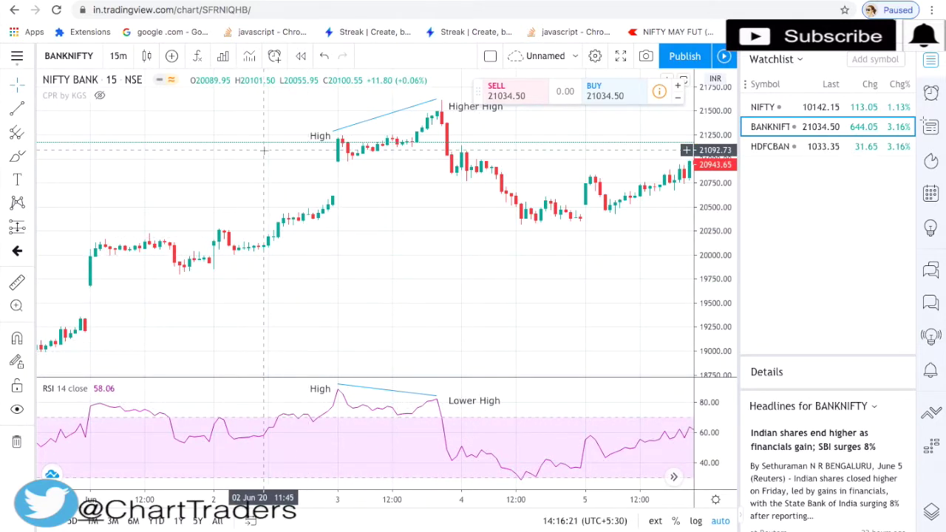
Search indicators for 'diver' and add the Divergence Indicator to the chart
left_click(222, 56)
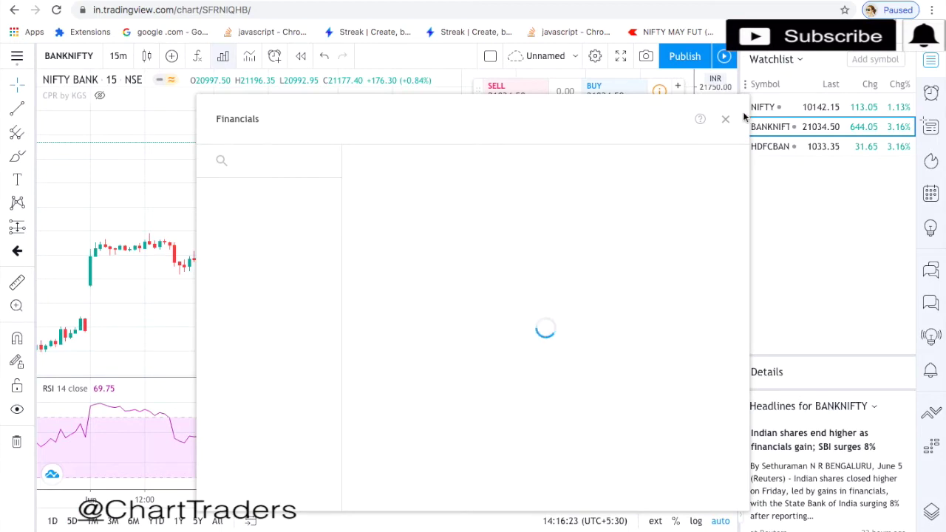
left_click(726, 119)
left_click(198, 57)
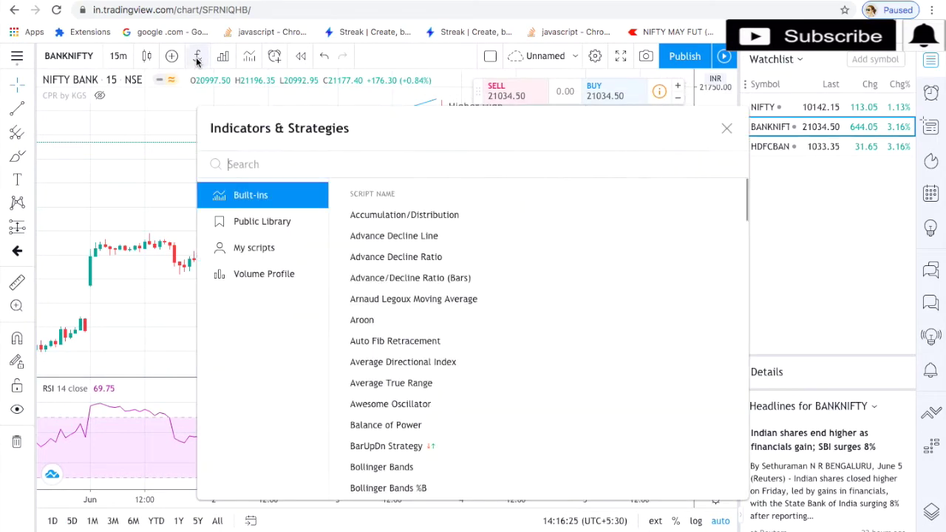
type("di")
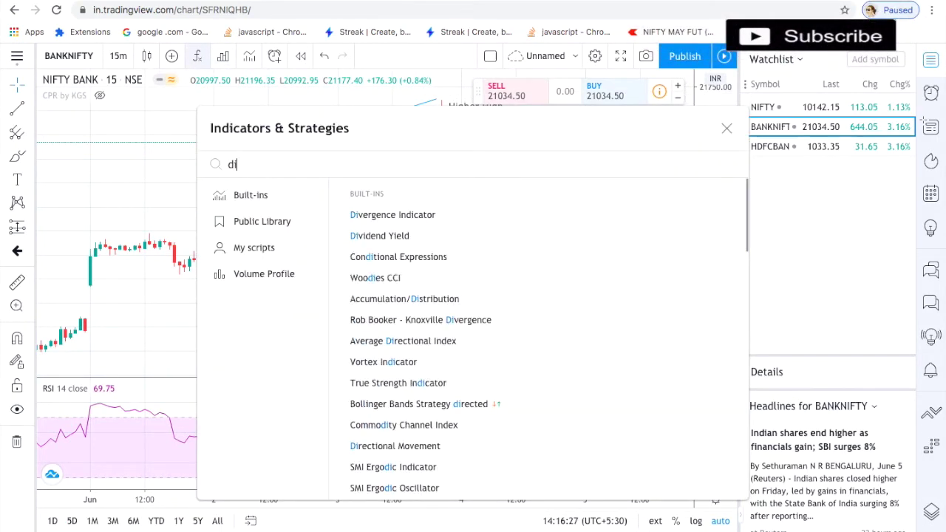
type("ver")
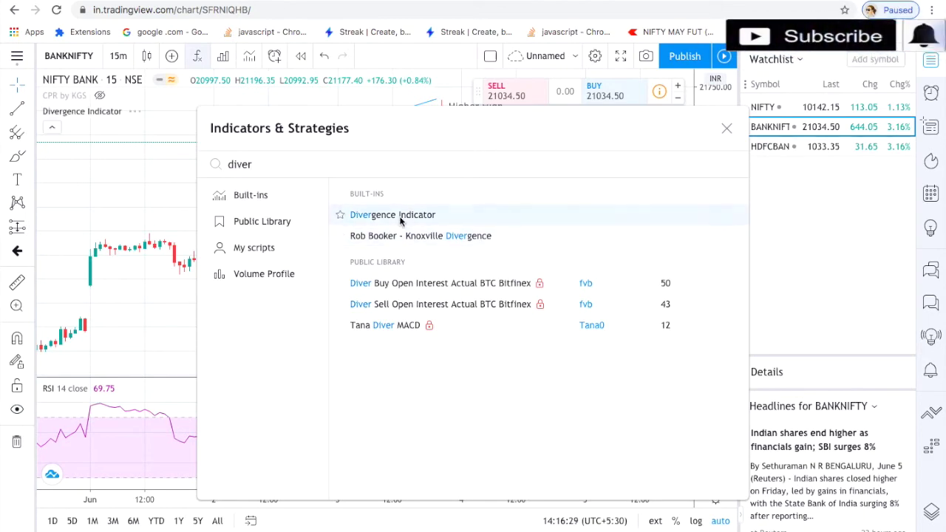
left_click(400, 215)
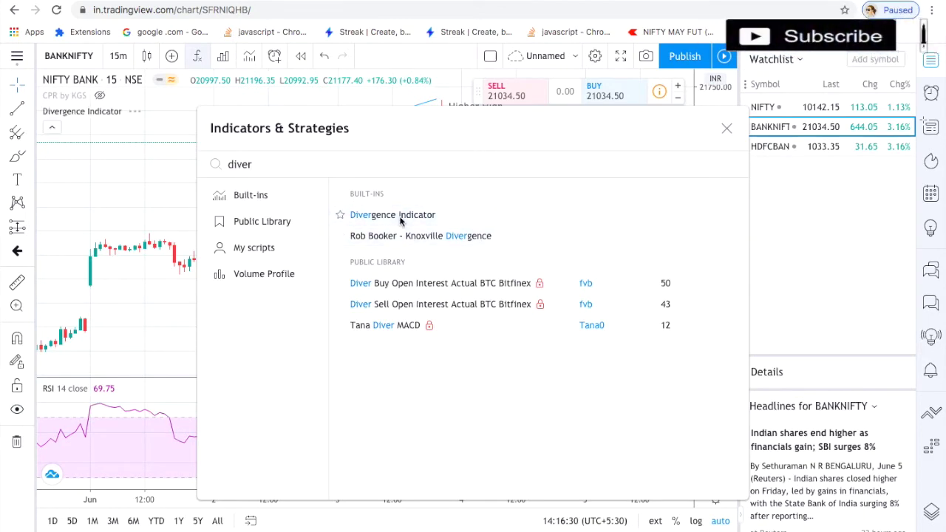
Close the indicator search and bring up the Divergence Indicator's settings
left_click(221, 247)
left_click(186, 238)
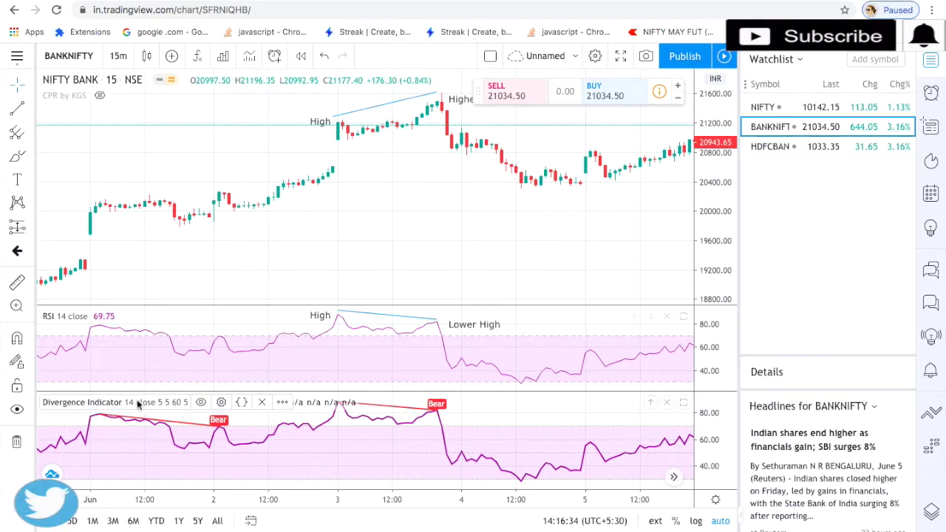
left_click(220, 402)
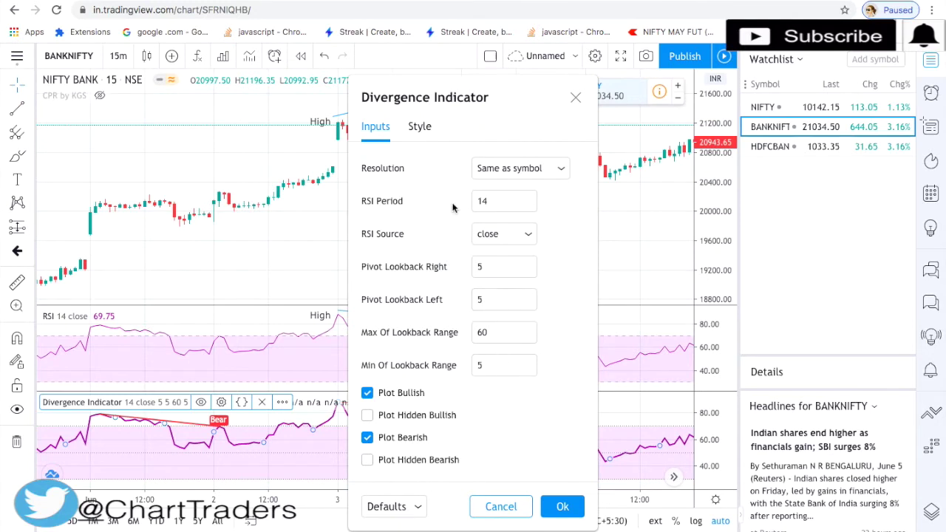
left_click(429, 137)
scroll(429, 281, "down", 1)
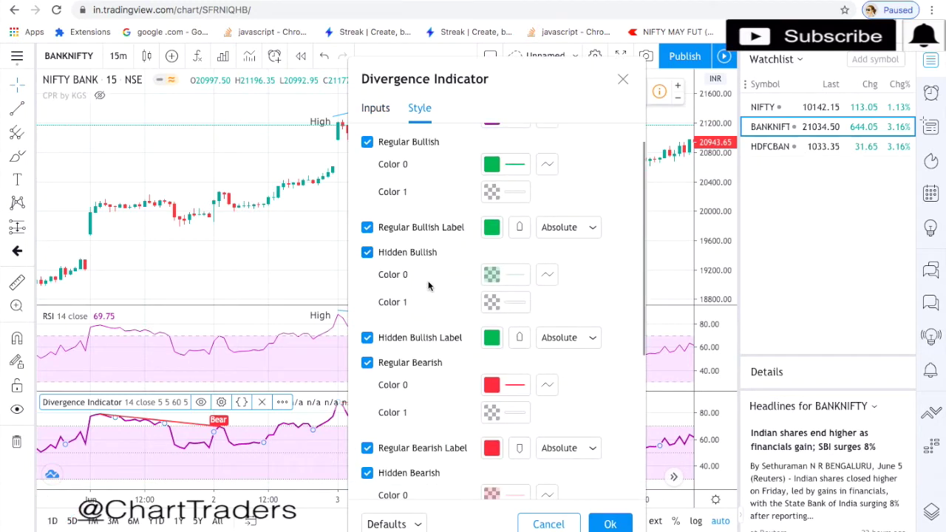
scroll(428, 267, "up", 1)
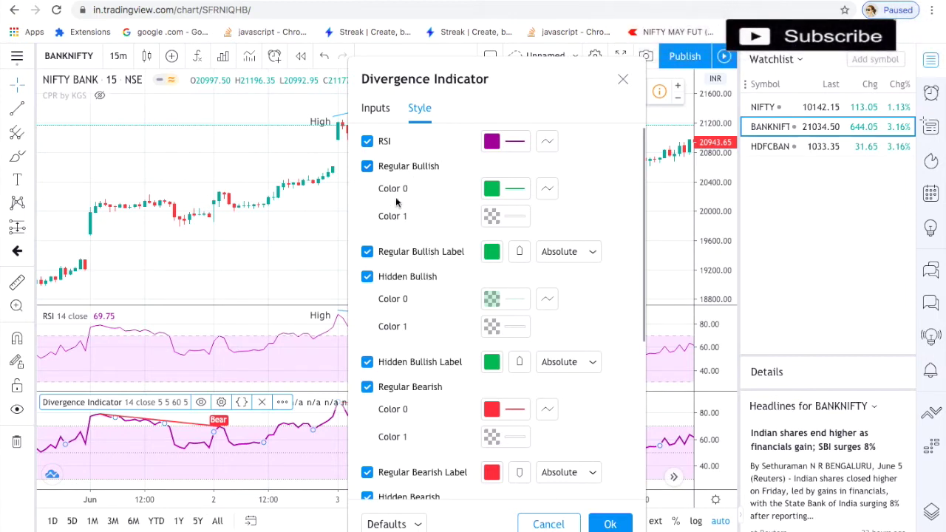
scroll(399, 431, "down", 1)
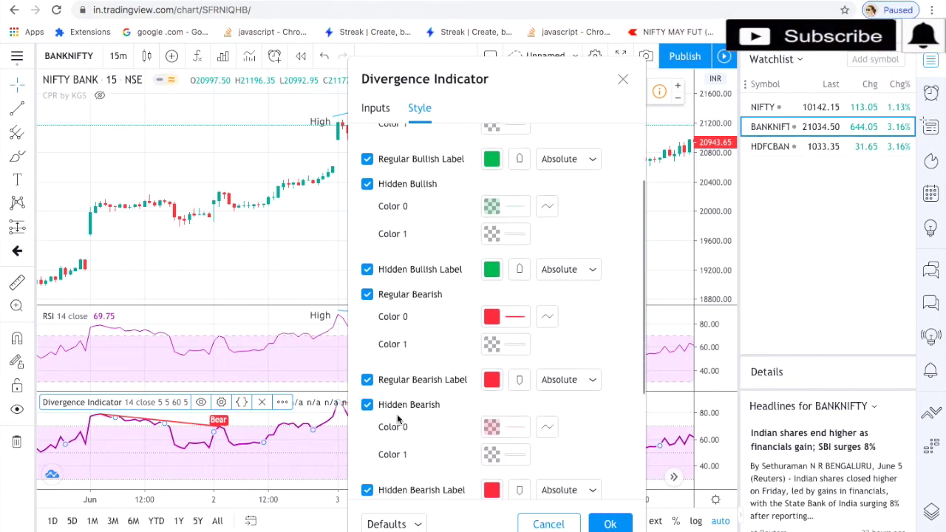
scroll(418, 414, "down", 1)
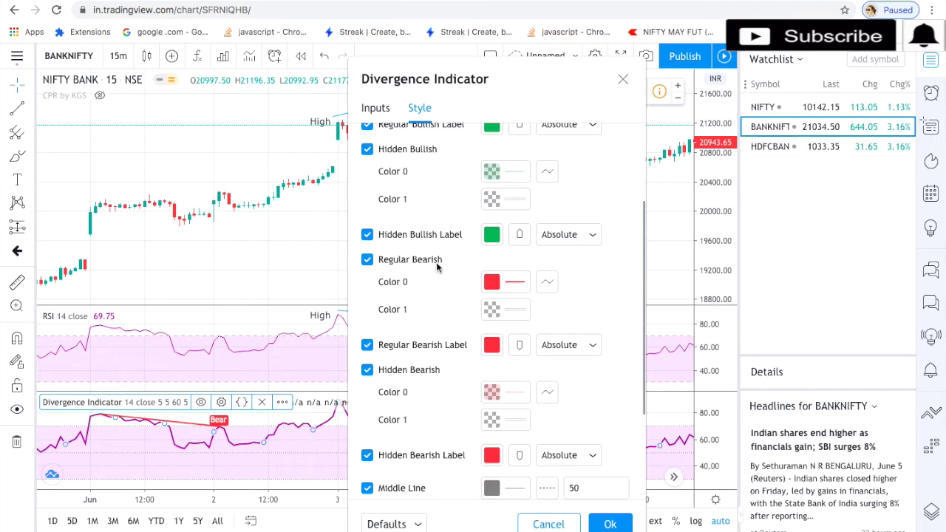
scroll(433, 237, "up", 2)
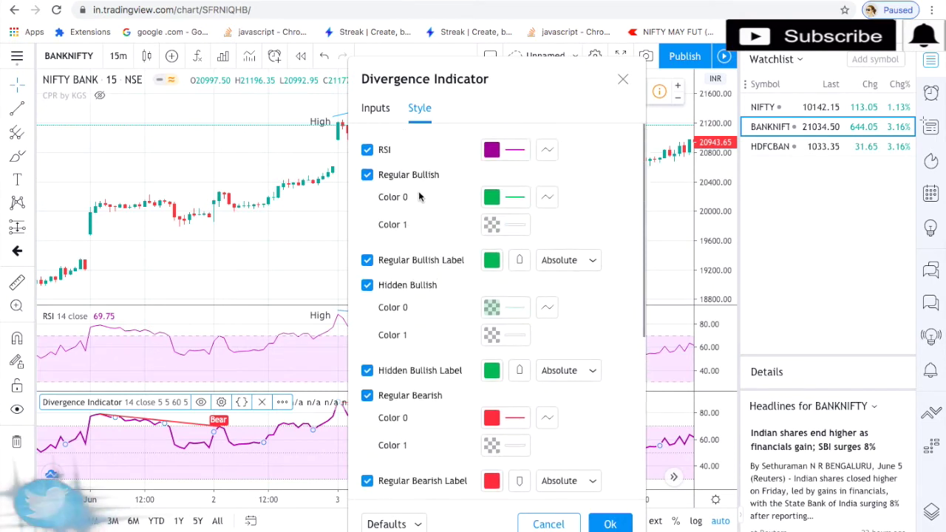
Check the Divergence Indicator inputs, confirm with Ok, and pan back into late May
left_click(378, 109)
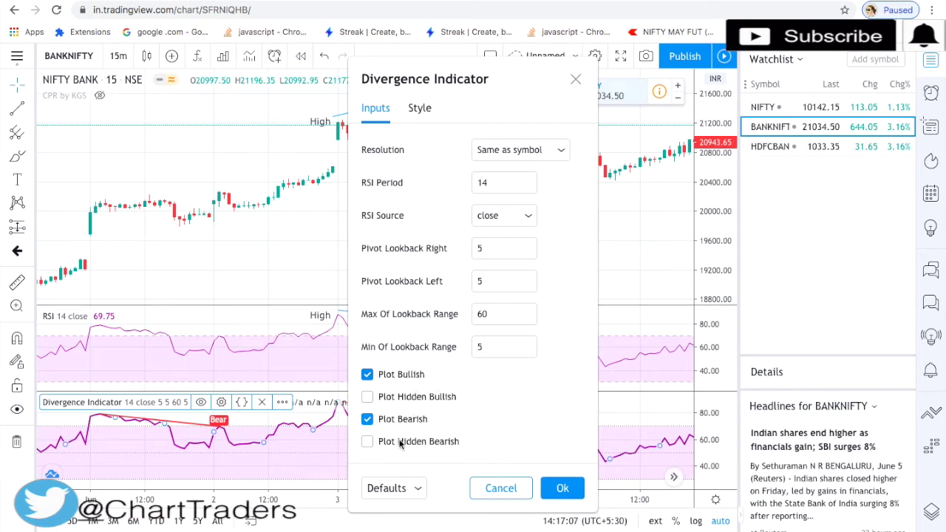
left_click(556, 489)
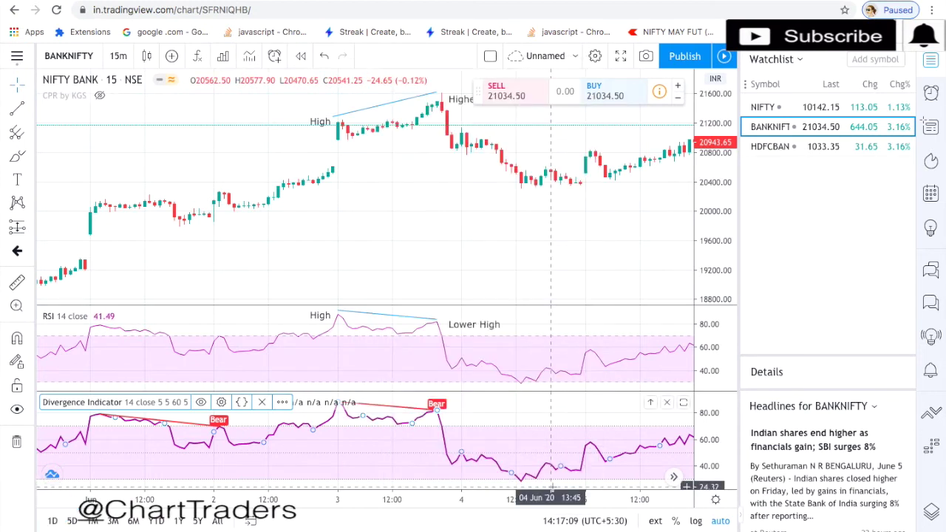
left_click_drag(177, 259, 444, 255)
left_click_drag(236, 263, 350, 262)
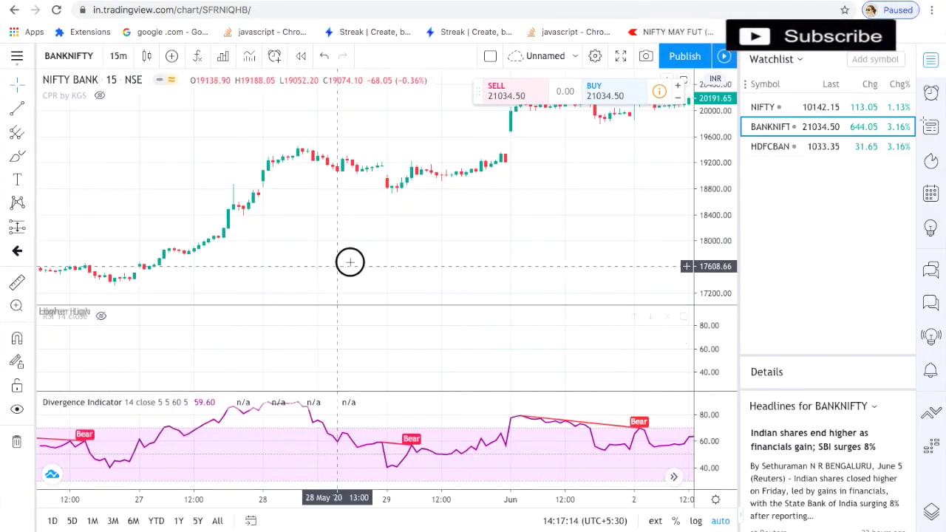
Switch the chart to 1-hour candles, then on to 1-day candles
left_click(118, 56)
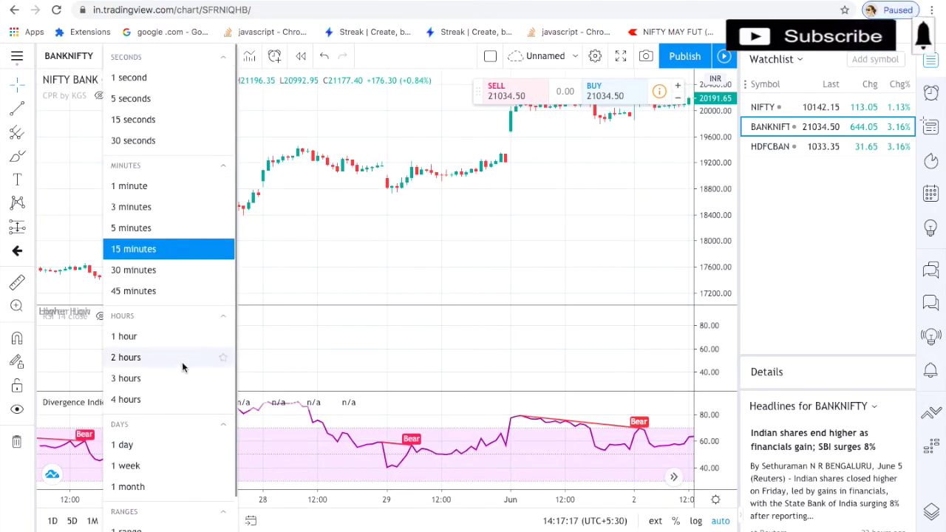
left_click(186, 339)
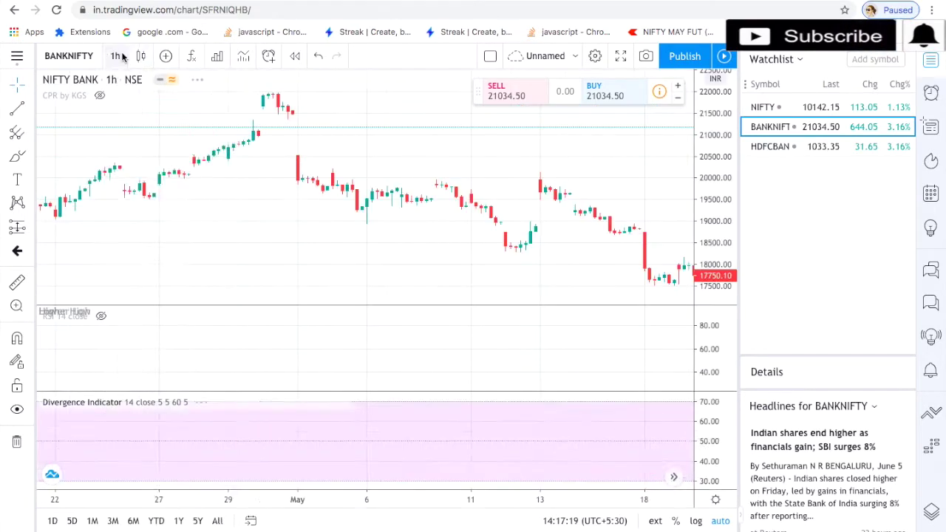
left_click(115, 56)
left_click(155, 445)
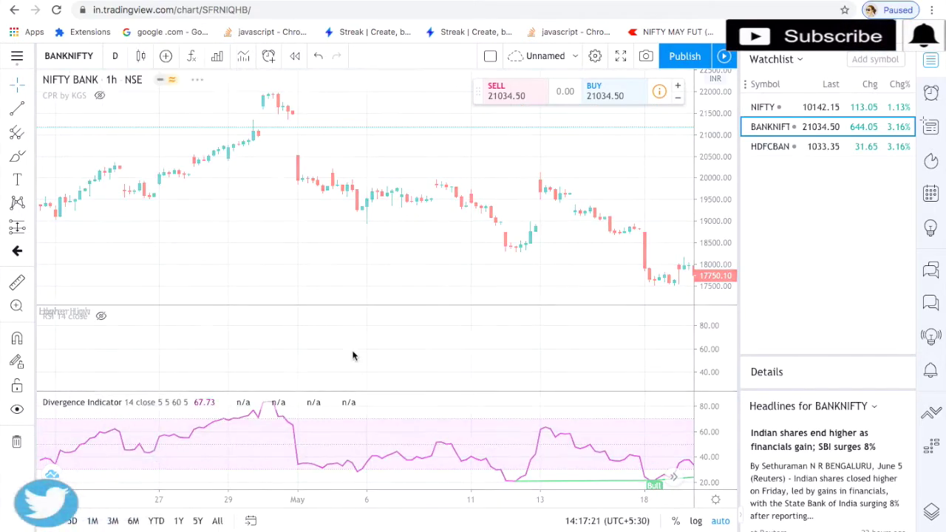
Pan the daily chart back and forth through 2019 reviewing divergence labels
left_click_drag(198, 292, 170, 294)
left_click_drag(468, 195, 355, 229)
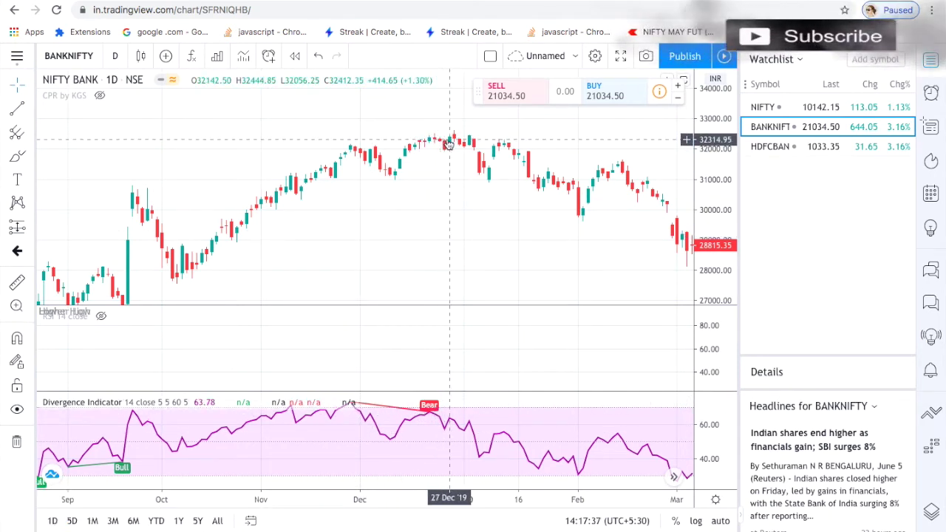
left_click_drag(507, 229, 549, 212)
scroll(549, 212, "left", 10)
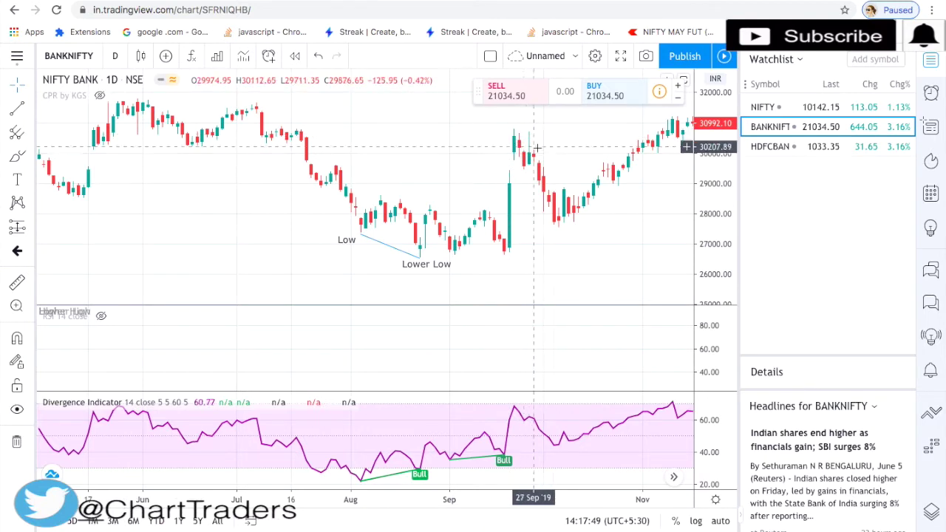
scroll(325, 275, "left", 2)
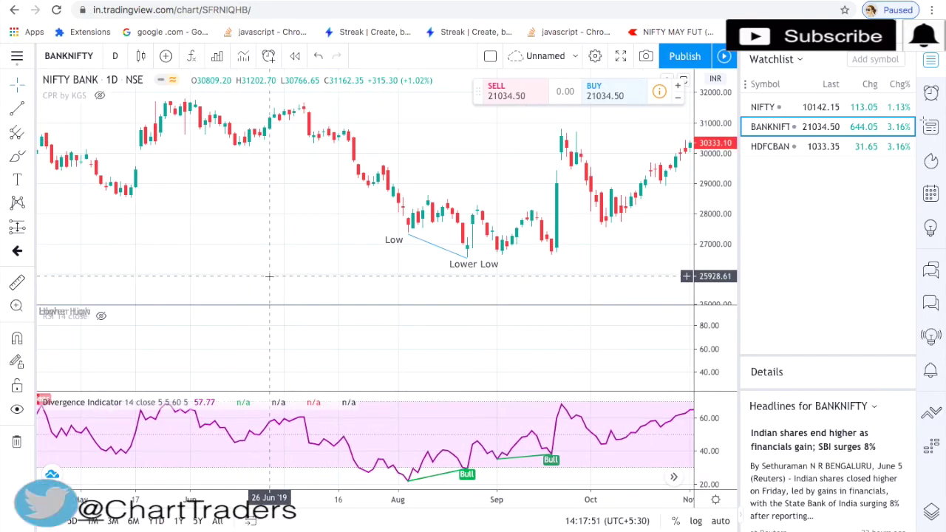
left_click_drag(547, 255, 442, 246)
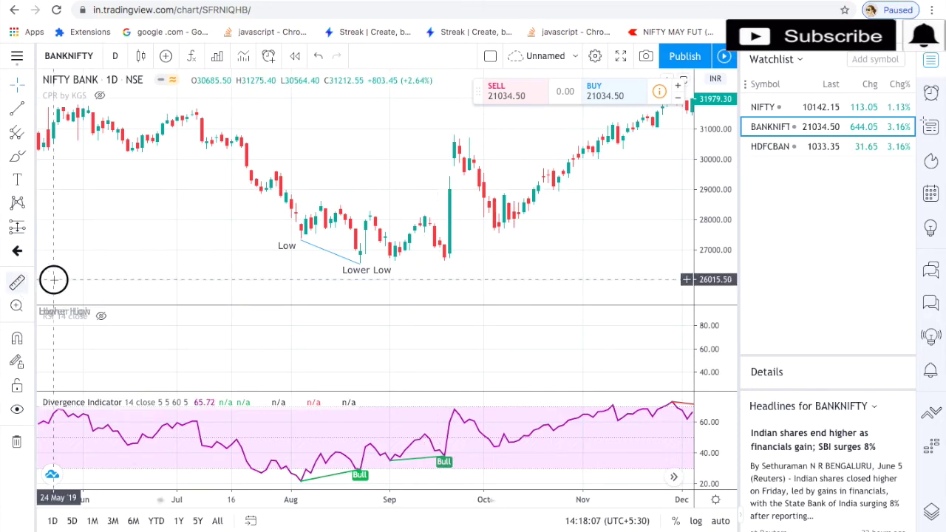
Pan back to July 2018–January 2019 and remove the RSI 14 pane
left_click_drag(334, 258, 428, 244)
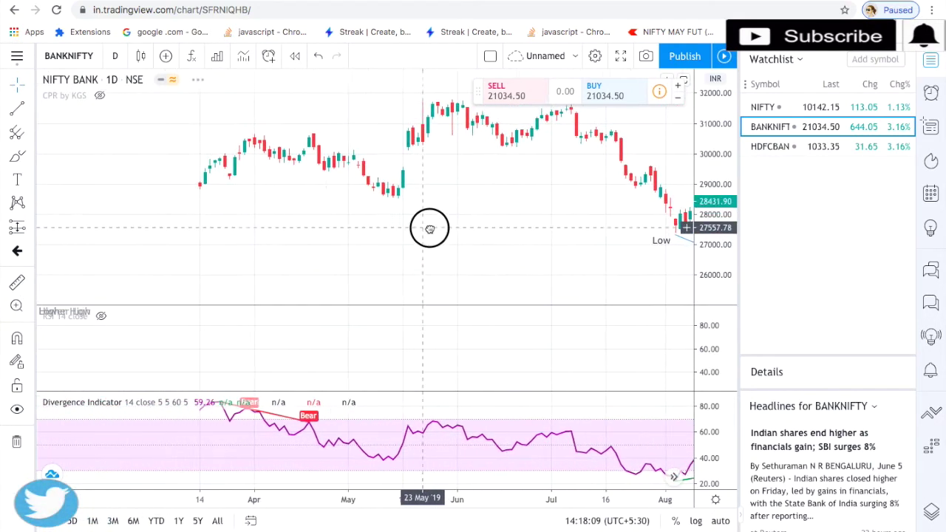
left_click_drag(292, 192, 328, 185)
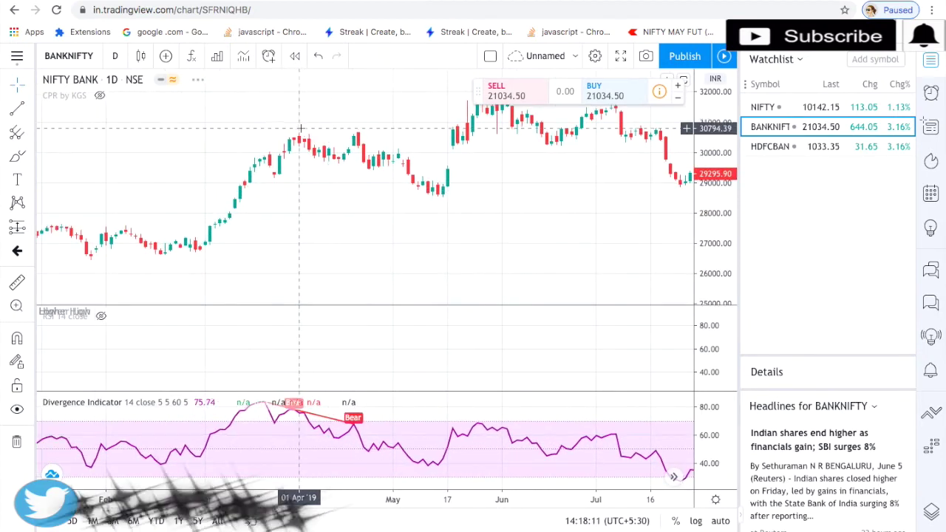
left_click_drag(348, 153, 393, 169)
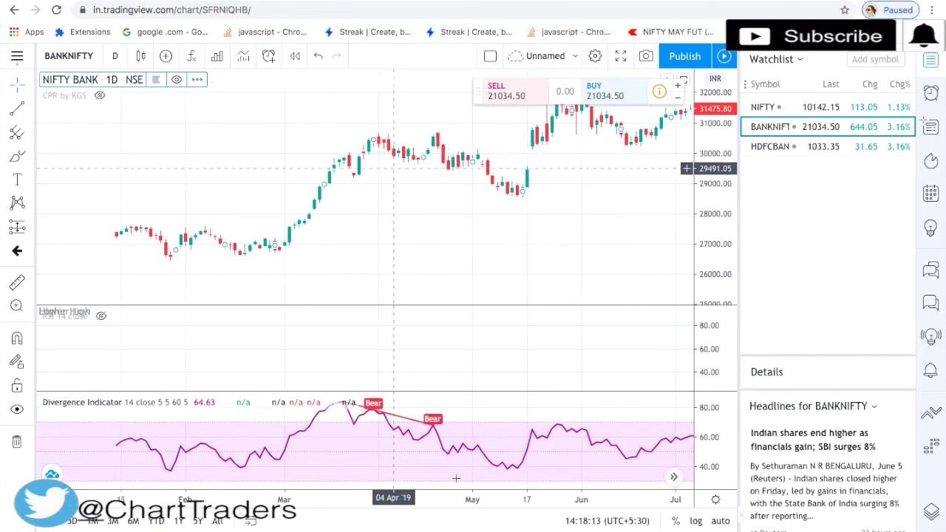
left_click_drag(285, 279, 470, 222)
left_click_drag(195, 239, 360, 233)
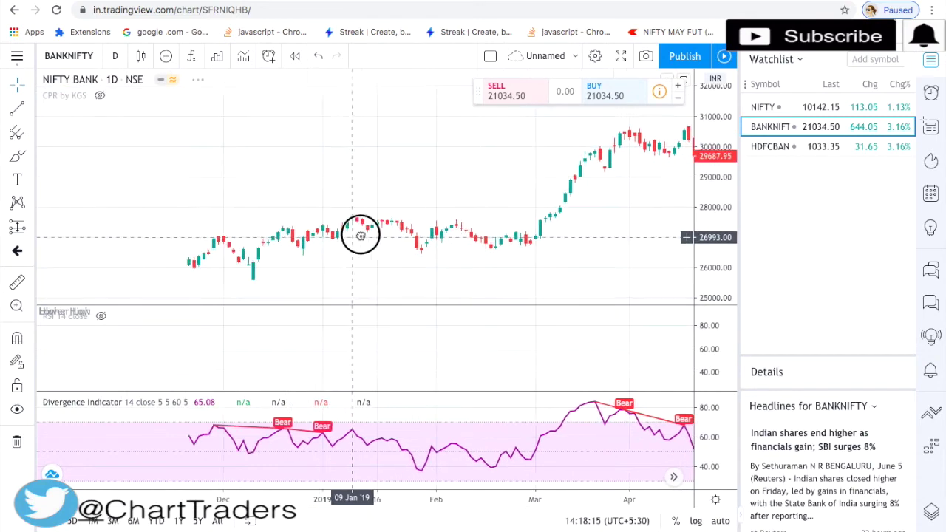
left_click_drag(225, 260, 480, 169)
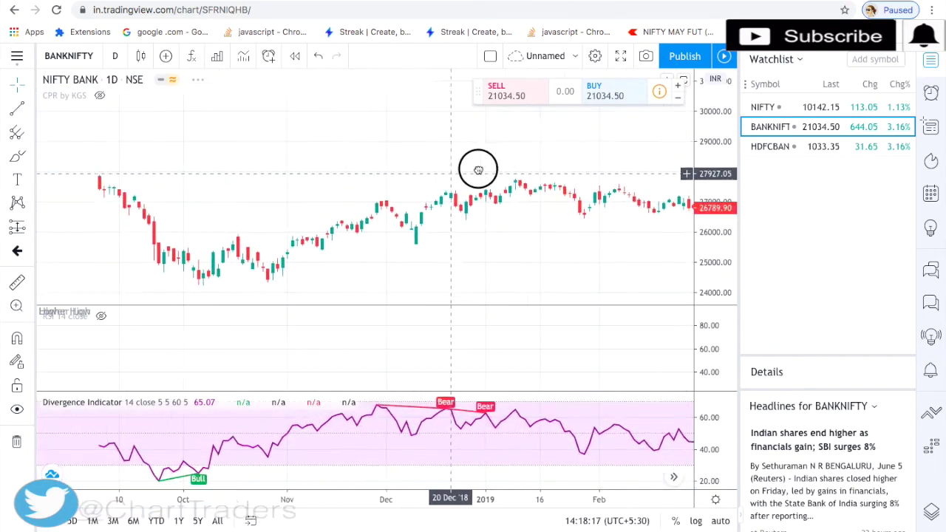
left_click_drag(244, 258, 345, 281)
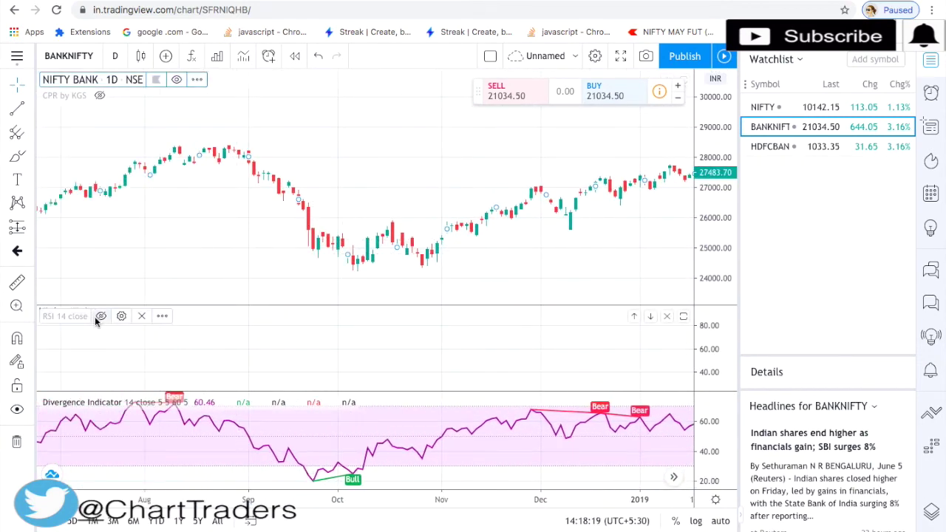
left_click(141, 315)
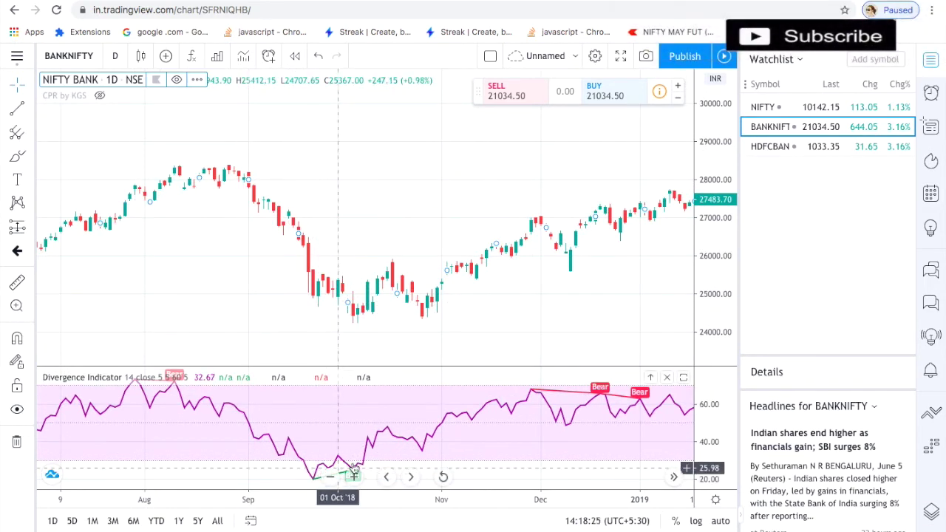
Pan back to January–July 2018 to show the March Bull and May–June Bear labels
left_click_drag(322, 256, 401, 258)
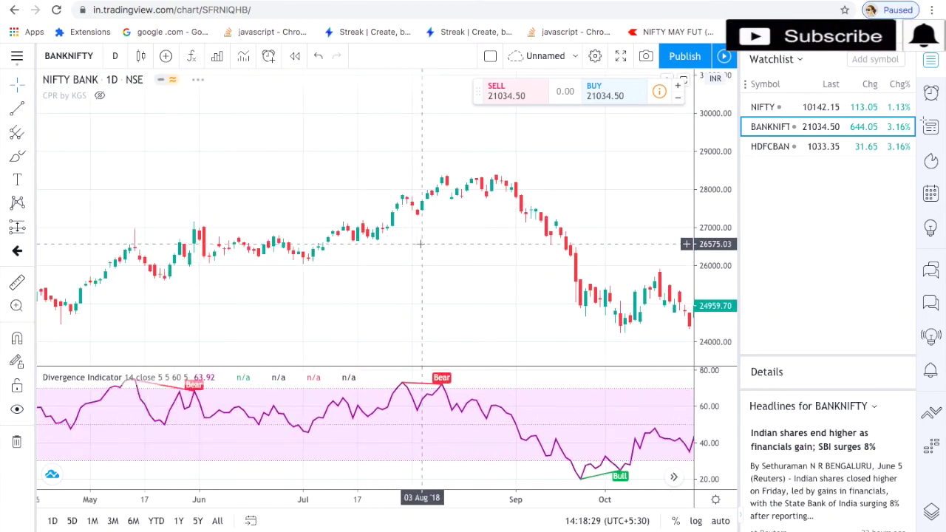
left_click_drag(298, 258, 440, 259)
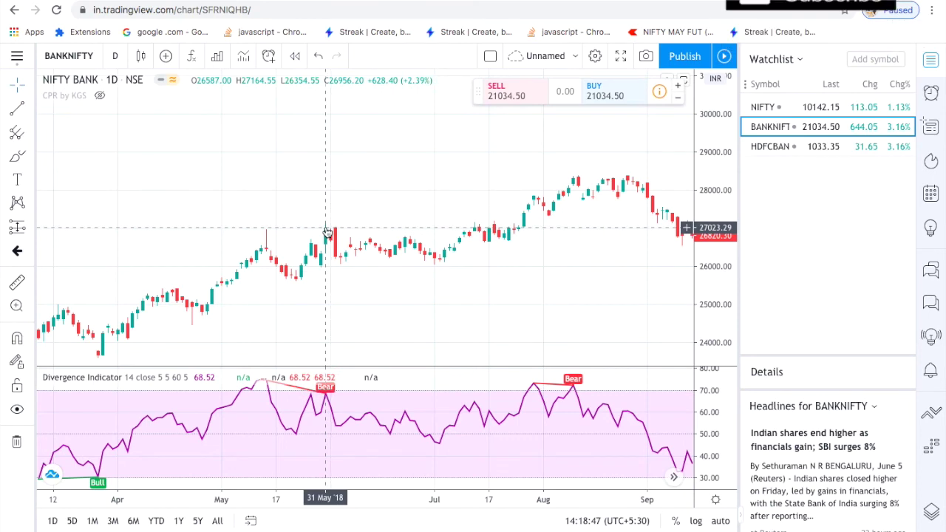
left_click_drag(207, 253, 379, 236)
left_click_drag(326, 249, 384, 221)
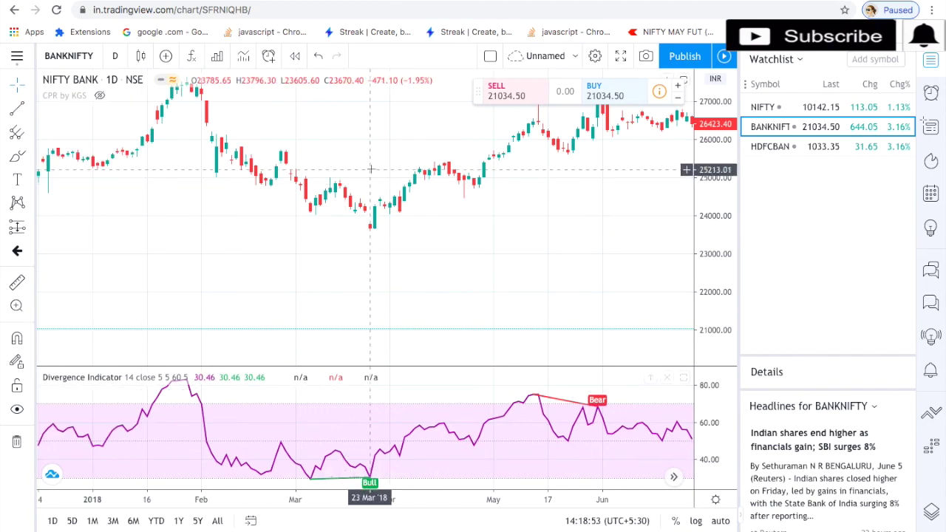
left_click_drag(271, 256, 399, 255)
left_click_drag(201, 266, 123, 264)
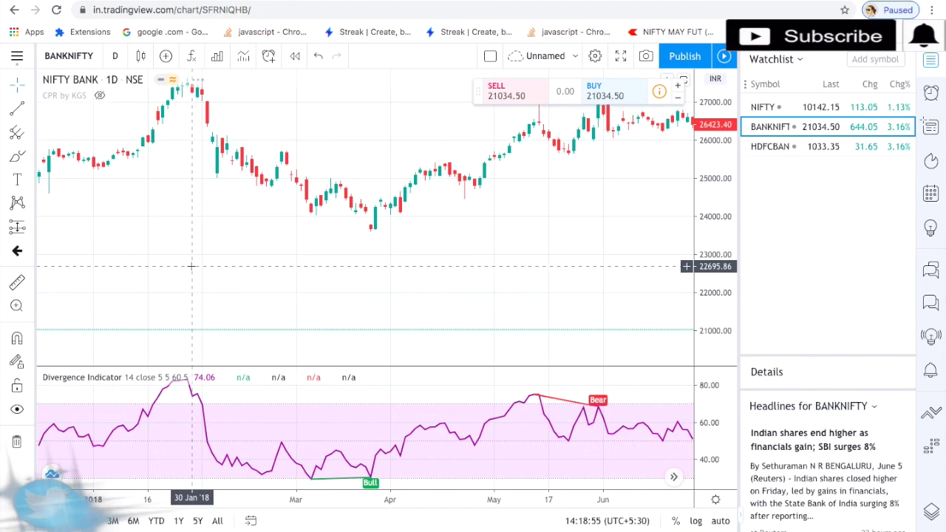